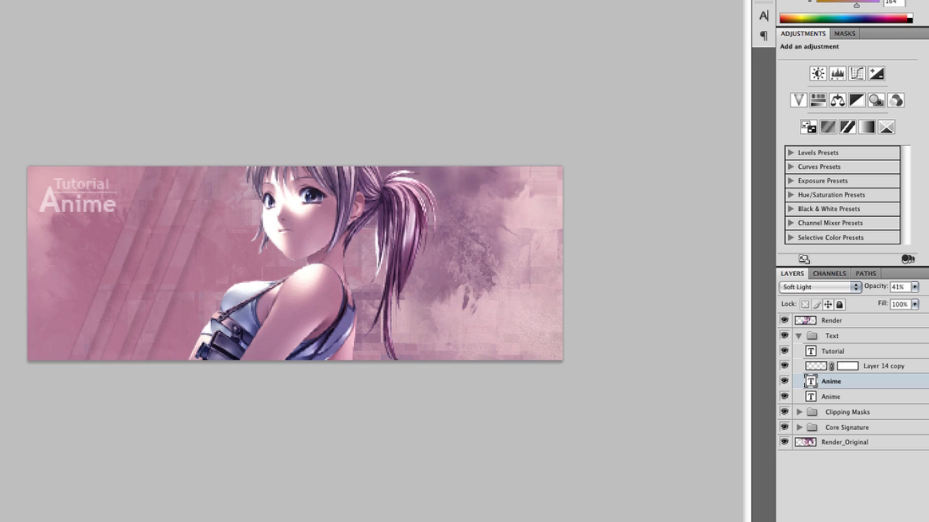
# Step: Check the finished AnimeSOTW.psd reference, then return to the tutorial document
pyautogui.click(268, 2)
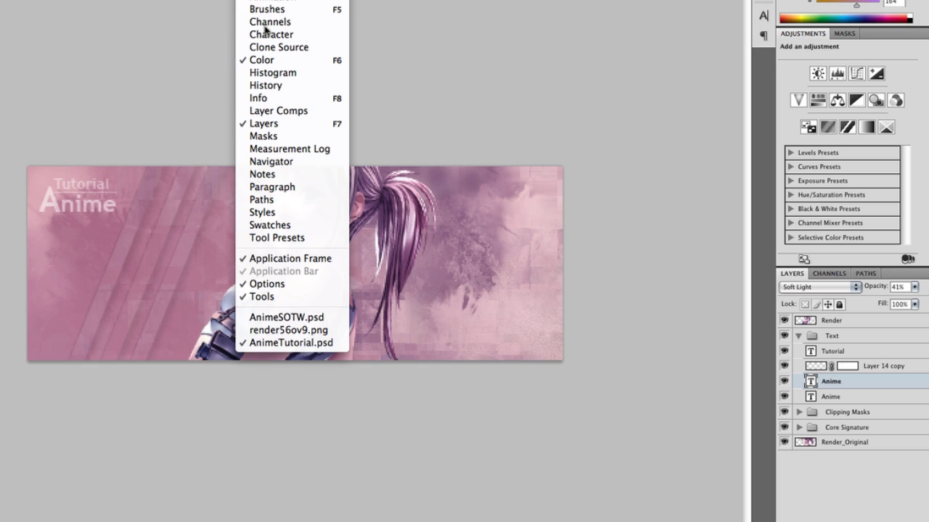
pyautogui.click(282, 318)
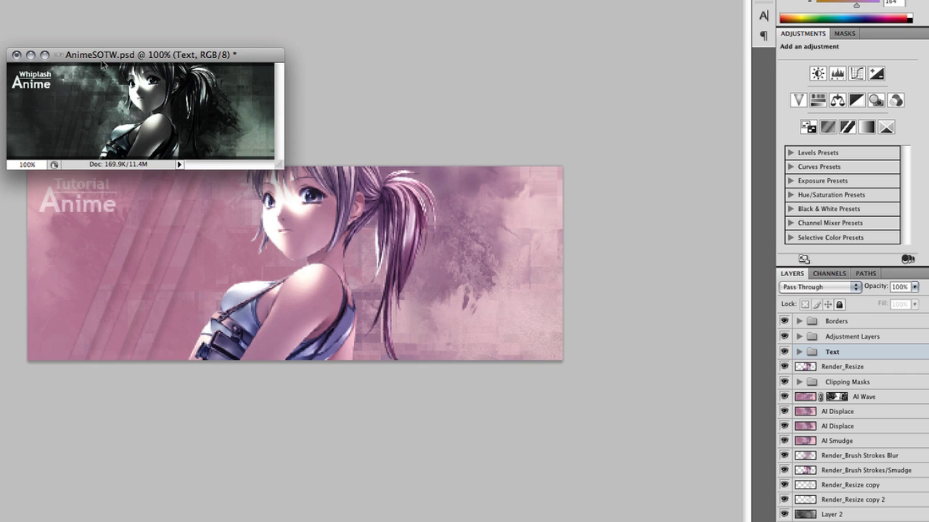
pyautogui.click(210, 190)
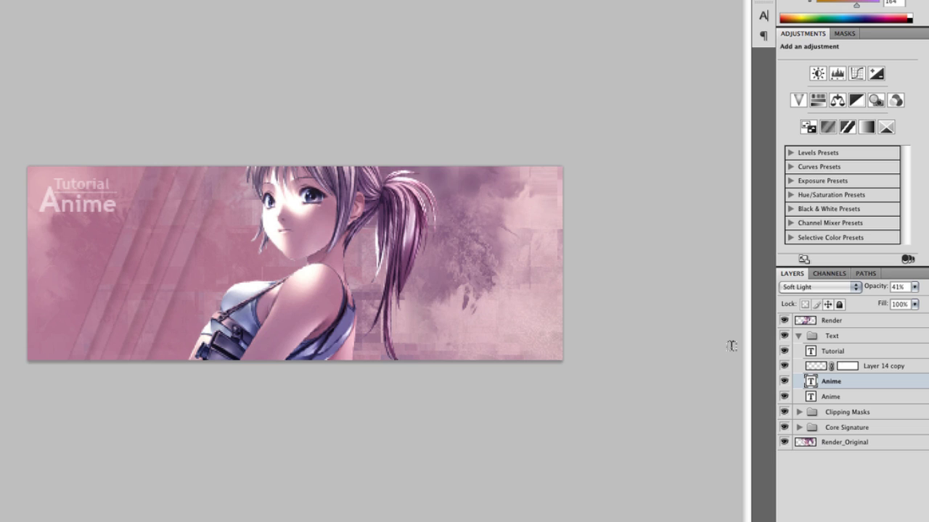
# Step: Collapse the Text group and add a new group above it named 'Adjustment Layers'
pyautogui.click(846, 338)
pyautogui.click(798, 336)
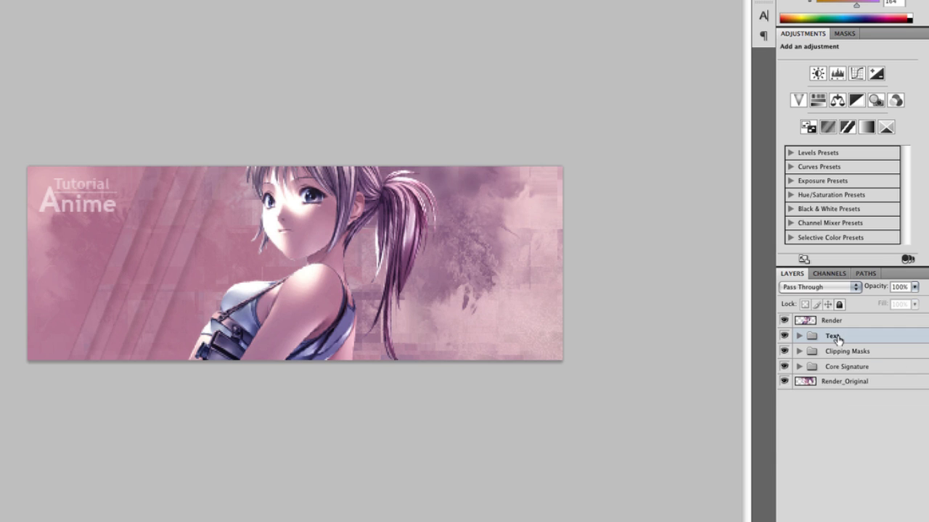
pyautogui.click(870, 514)
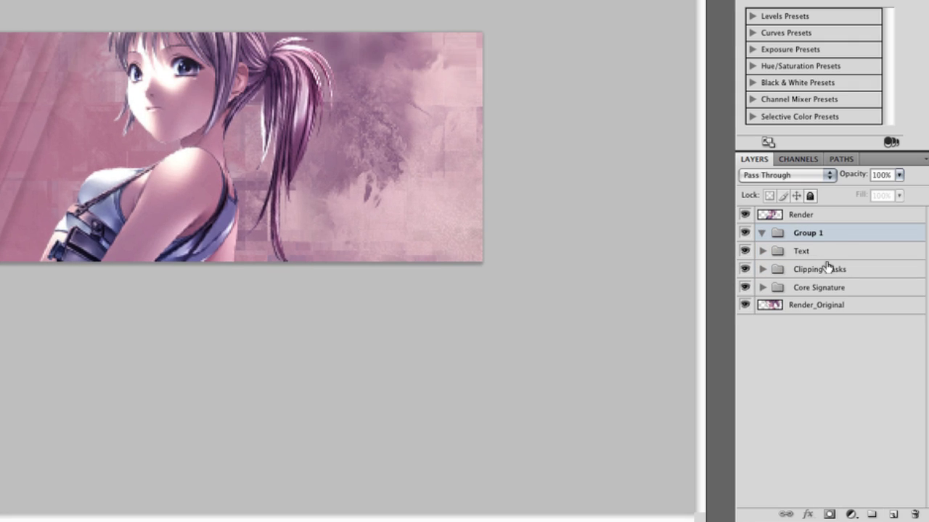
pyautogui.doubleClick(814, 234)
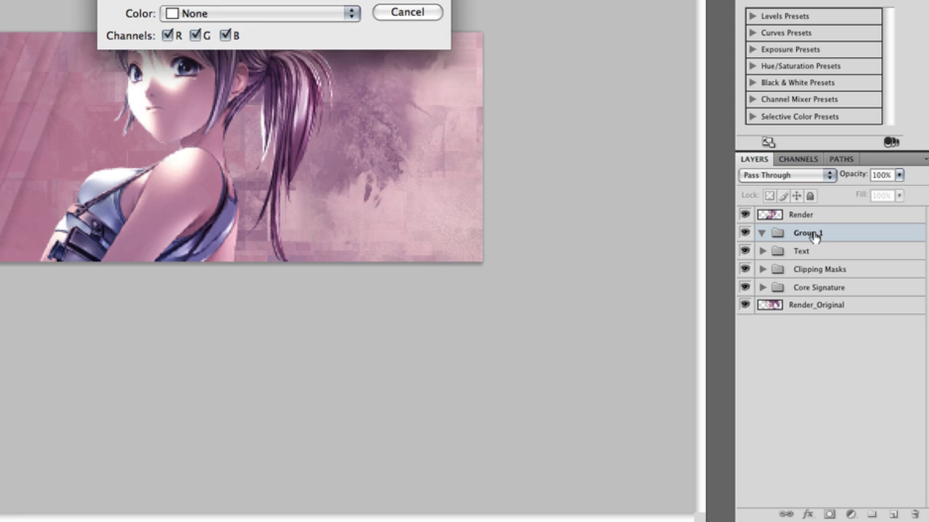
pyautogui.write('Adjustment Layers')
pyautogui.press('Return')
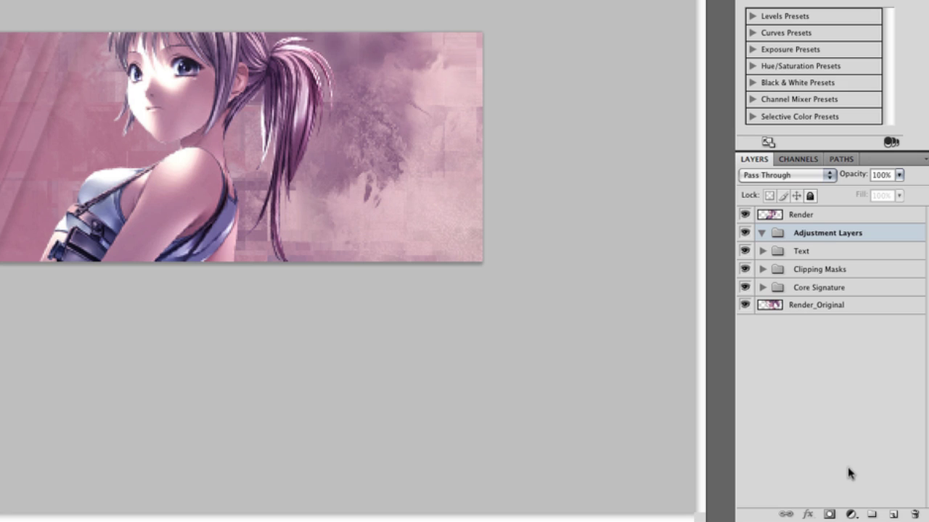
pyautogui.click(851, 514)
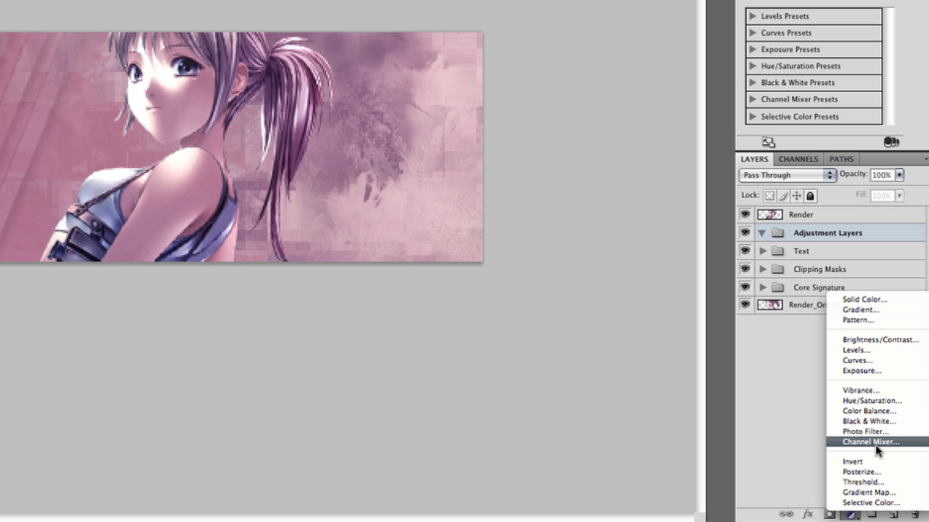
# Step: Add Gradient Map 1 in Multiply mode using the Black, White gradient preset
pyautogui.click(871, 493)
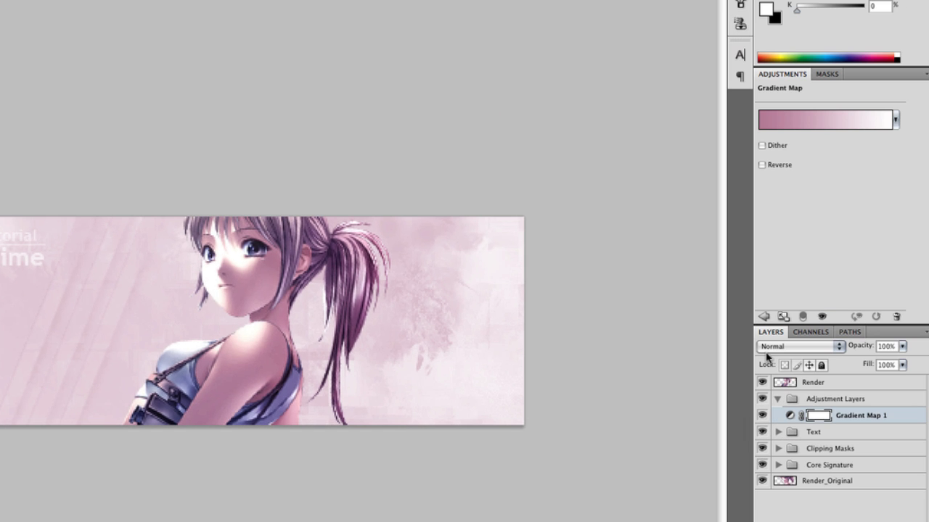
pyautogui.click(755, 175)
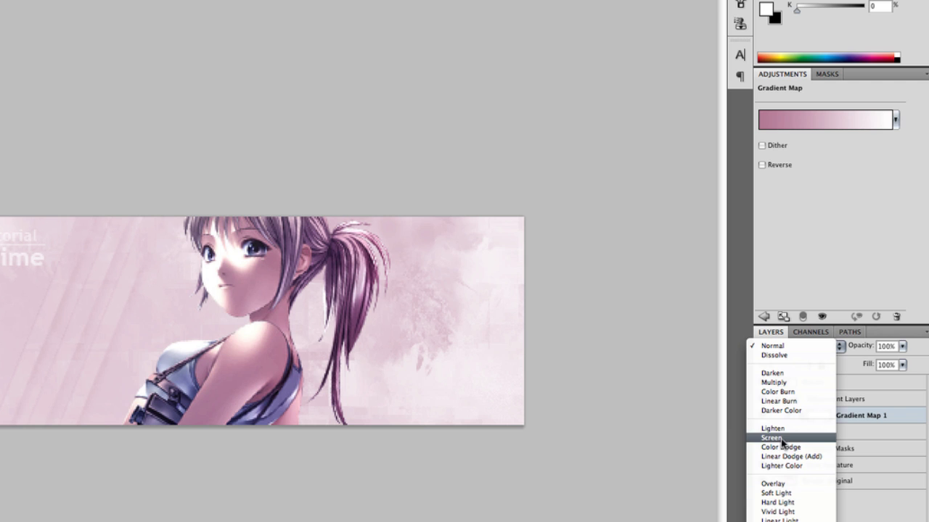
pyautogui.click(782, 383)
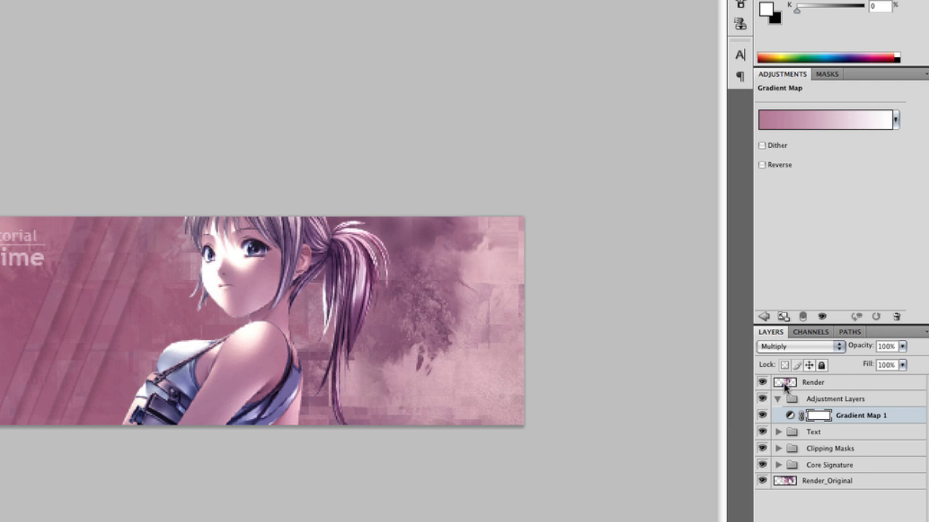
pyautogui.click(824, 119)
pyautogui.click(265, 339)
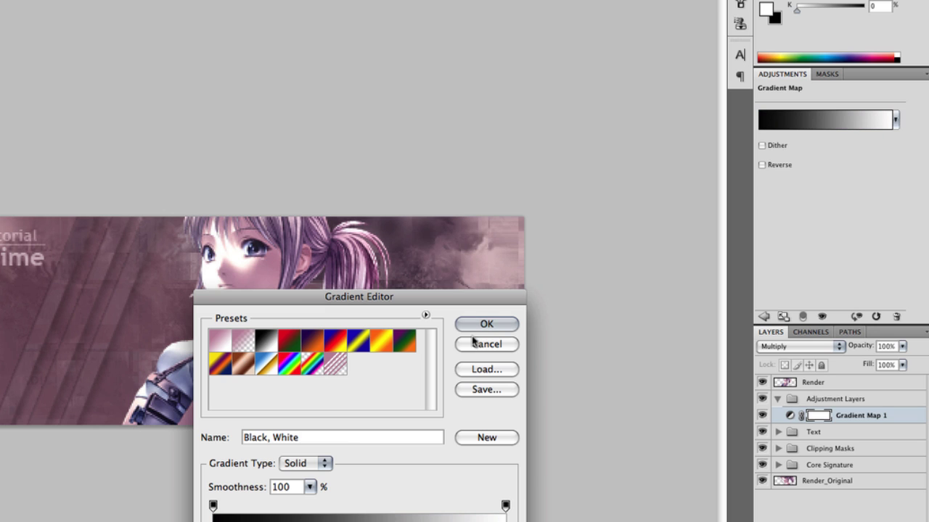
pyautogui.click(484, 325)
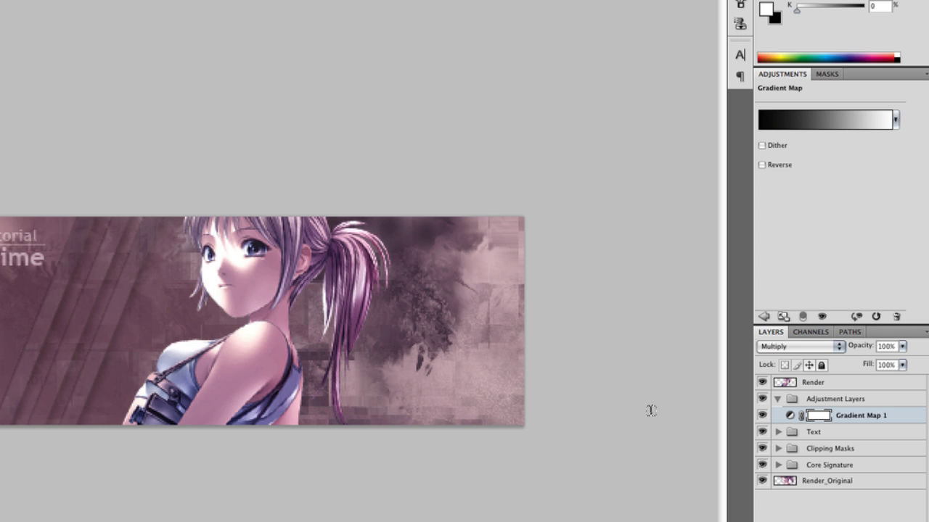
pyautogui.click(825, 399)
pyautogui.click(840, 518)
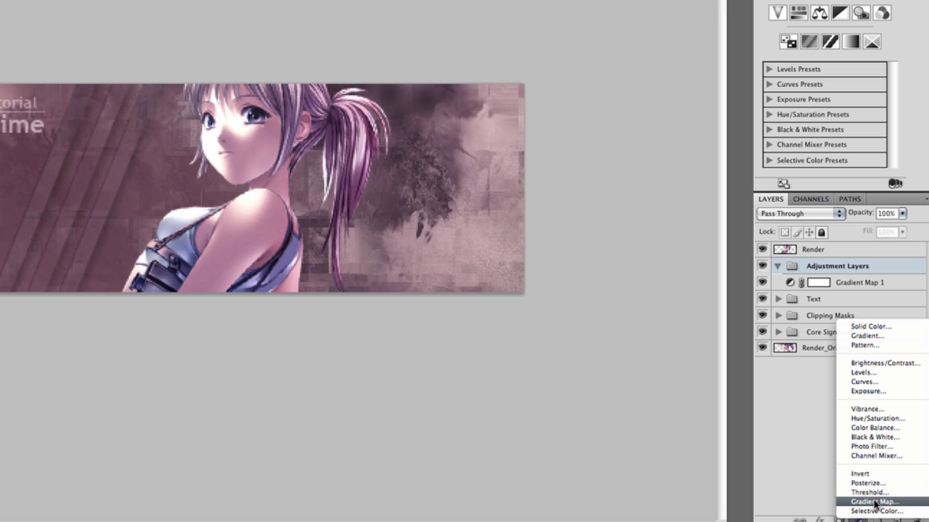
# Step: Add a Black, White Gradient Map 2 in Overlay, and move Render below the adjustment group
pyautogui.click(875, 502)
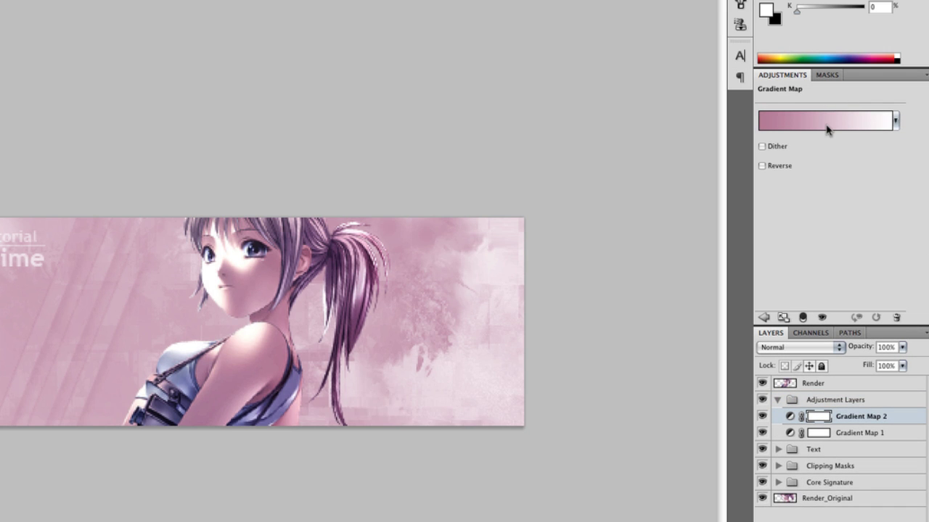
pyautogui.click(827, 129)
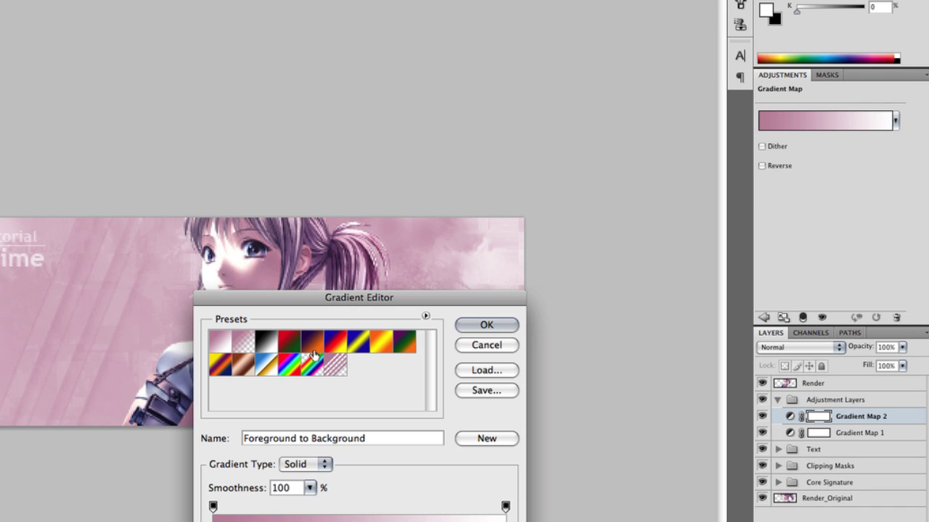
pyautogui.click(266, 340)
pyautogui.click(486, 325)
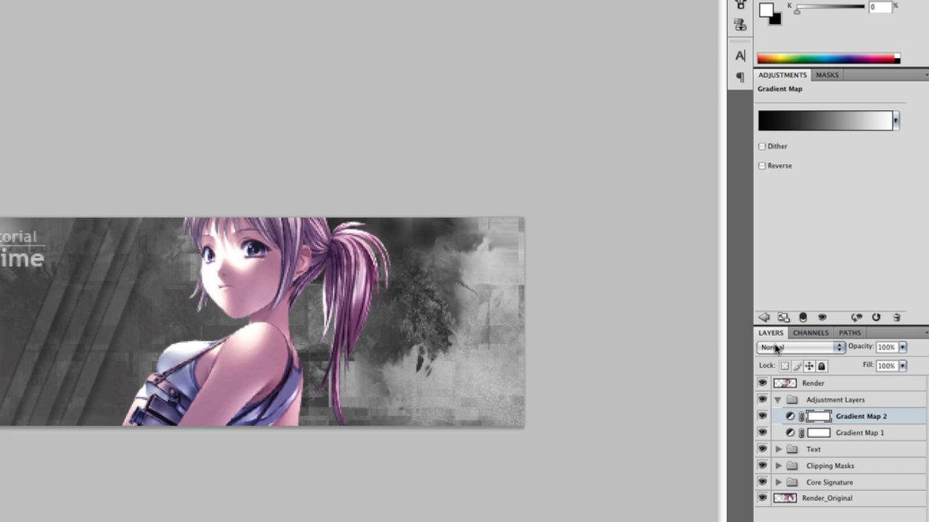
pyautogui.click(777, 348)
pyautogui.click(772, 485)
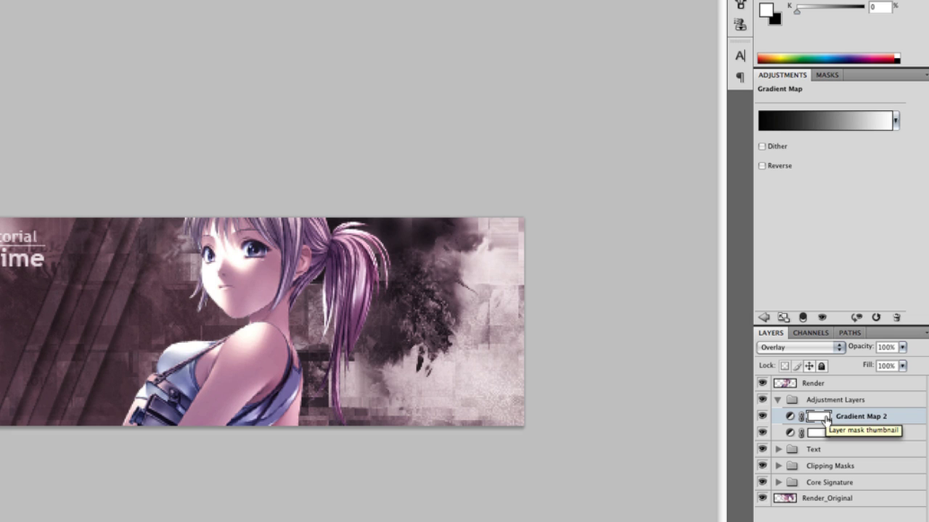
pyautogui.moveTo(826, 419); pyautogui.dragTo(807, 443)
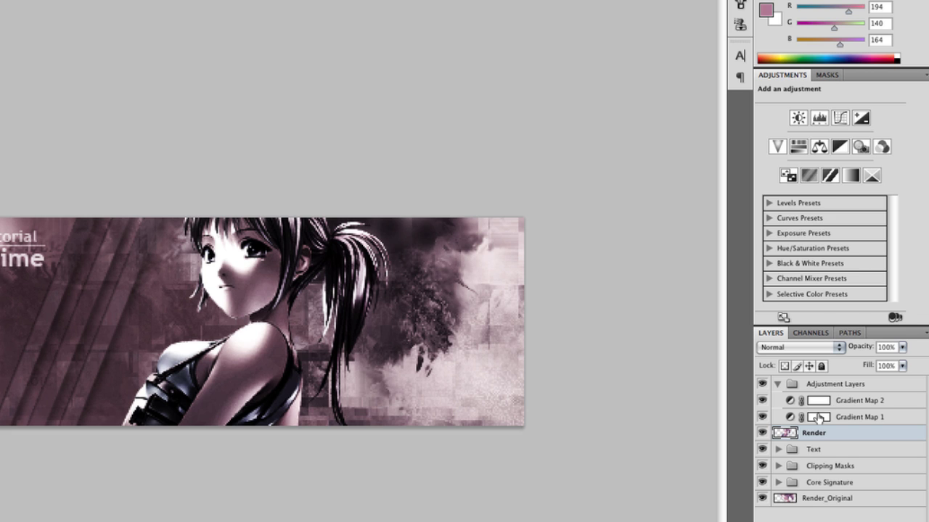
# Step: Compare both gradient maps, then mask Gradient Map 2 off the girl's chest and hair
pyautogui.click(819, 419)
pyautogui.click(762, 417)
pyautogui.click(761, 418)
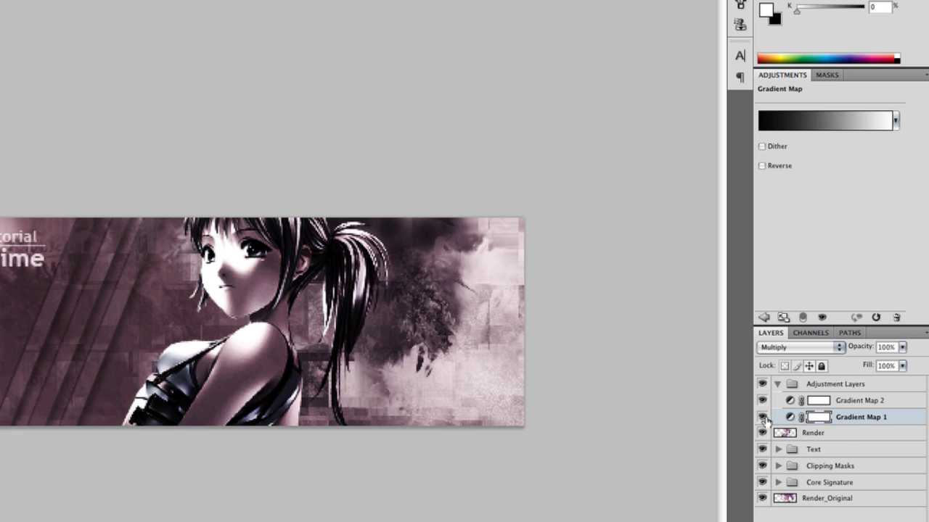
pyautogui.click(822, 407)
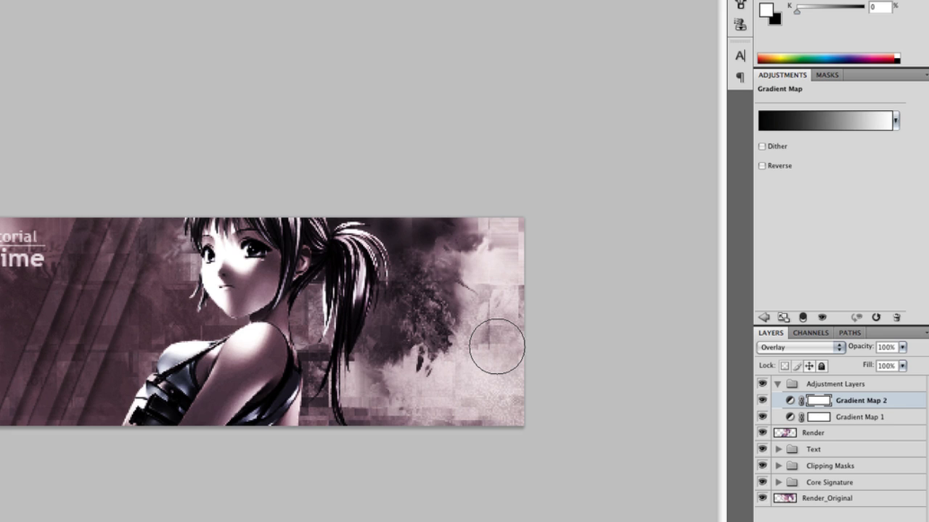
pyautogui.click(762, 400)
pyautogui.click(761, 401)
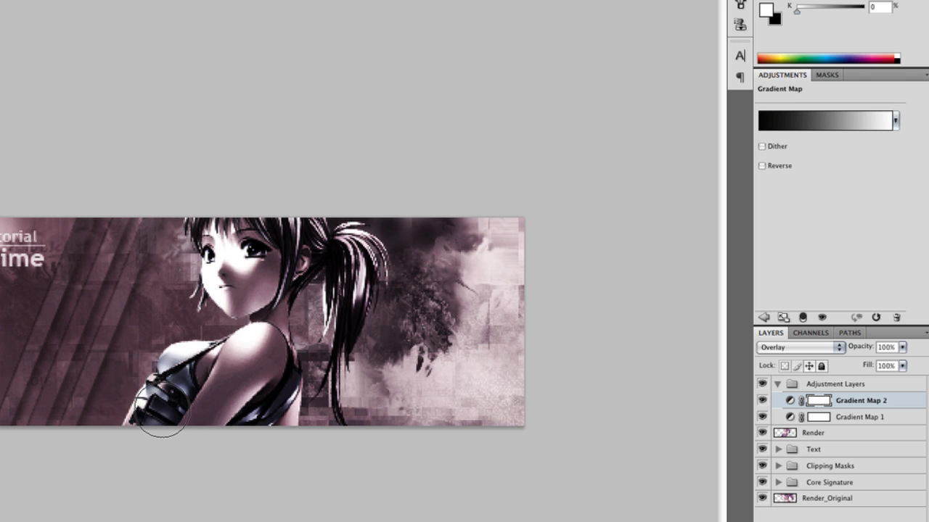
pyautogui.moveTo(190, 361)
pyautogui.mouseDown()
pyautogui.moveTo(241, 383)
pyautogui.moveTo(229, 408)
pyautogui.moveTo(271, 382)
pyautogui.mouseUp()
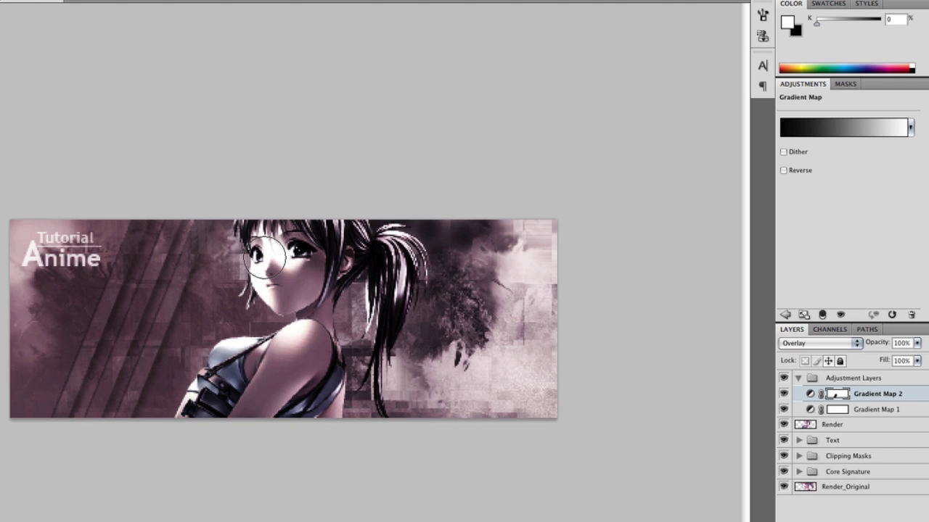
pyautogui.moveTo(290, 209)
pyautogui.mouseDown()
pyautogui.moveTo(312, 232)
pyautogui.moveTo(356, 240)
pyautogui.moveTo(374, 290)
pyautogui.moveTo(345, 285)
pyautogui.moveTo(349, 322)
pyautogui.moveTo(365, 292)
pyautogui.moveTo(351, 310)
pyautogui.mouseUp()
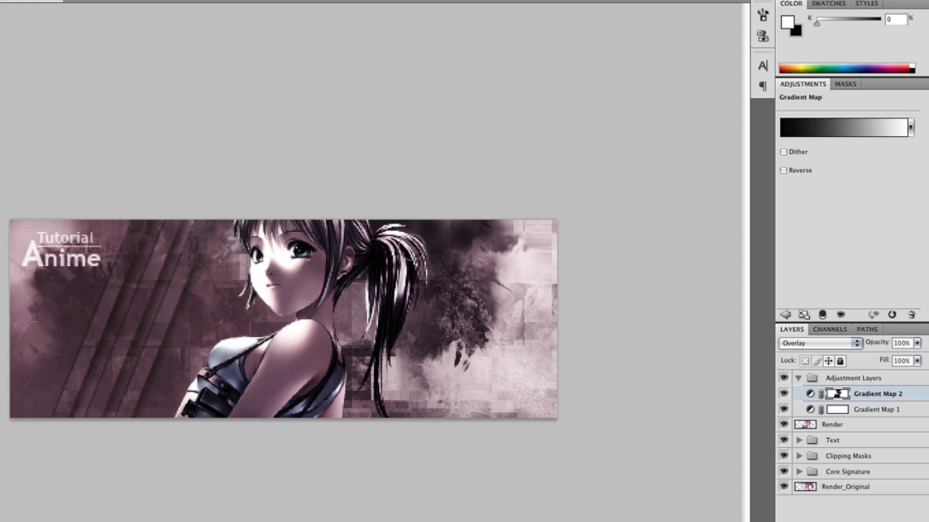
# Step: Paint Gradient Map 1's mask over the hair and compare the result with each map hidden
pyautogui.click(845, 412)
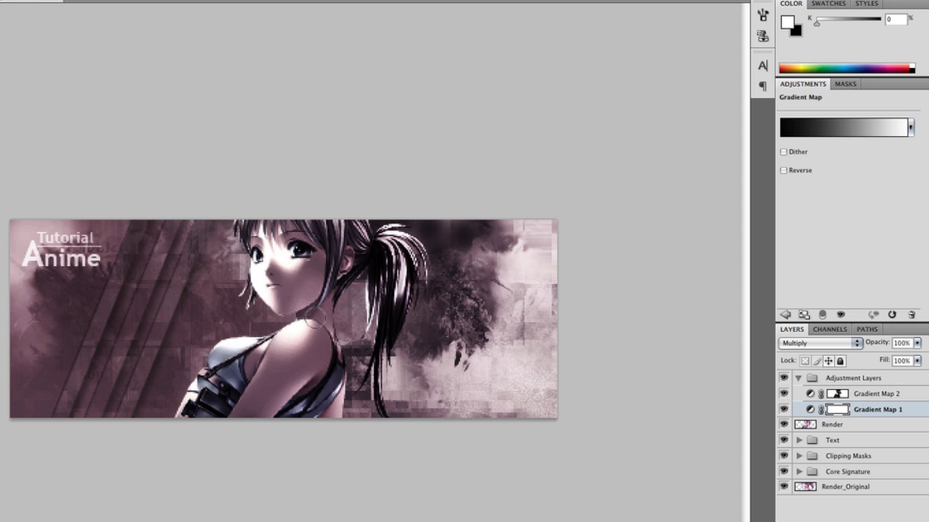
pyautogui.moveTo(364, 317); pyautogui.dragTo(390, 327)
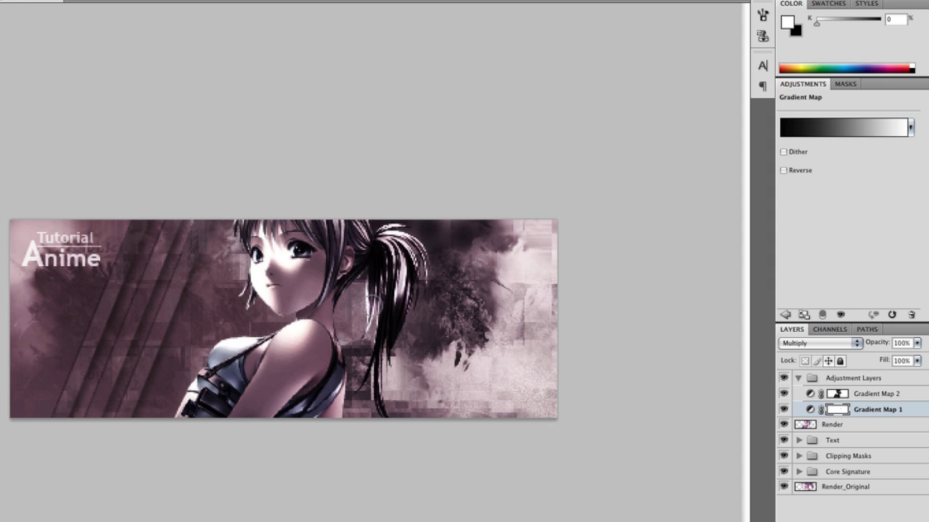
pyautogui.click(784, 393)
pyautogui.click(784, 393)
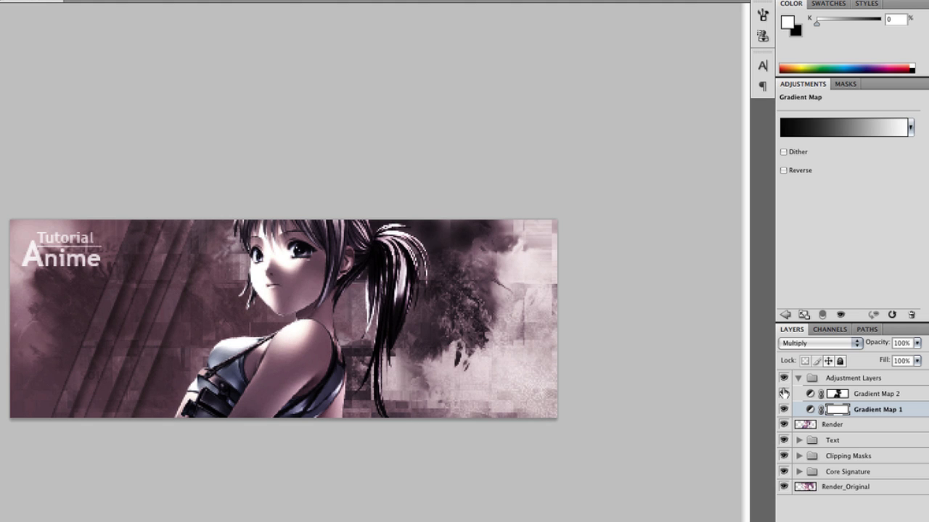
pyautogui.click(783, 410)
pyautogui.click(783, 409)
# Step: Add a Brightness/Contrast layer to the Adjustment Layers group with Brightness at -98
pyautogui.click(841, 380)
pyautogui.click(863, 518)
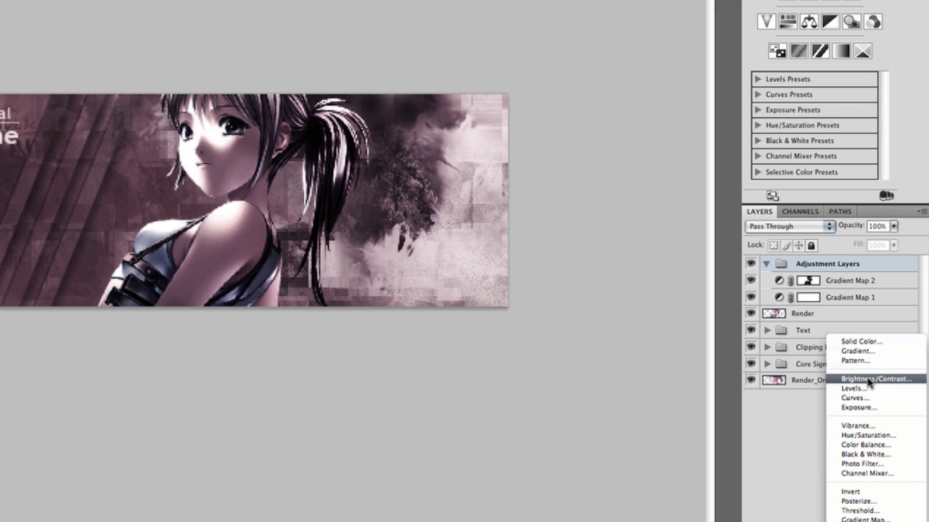
pyautogui.click(876, 379)
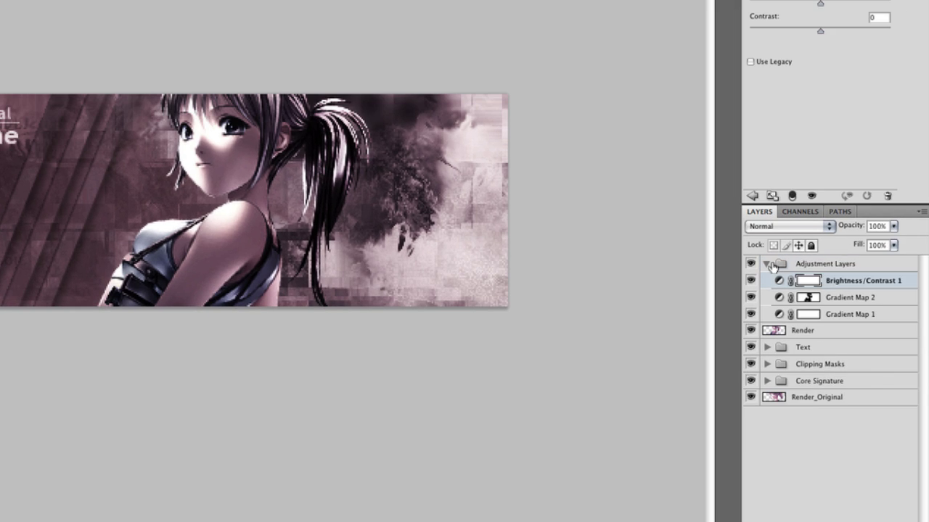
pyautogui.moveTo(859, 119); pyautogui.dragTo(815, 115)
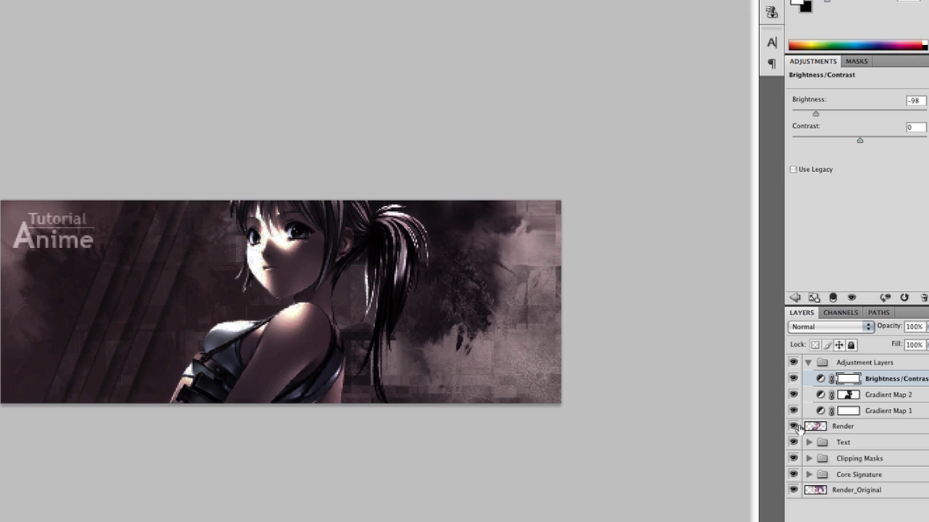
# Step: Duplicate Brightness/Contrast 1, paint its mask with a 76% brush, and set layer opacity to 73%
pyautogui.hotkey('ctrl', 'j')
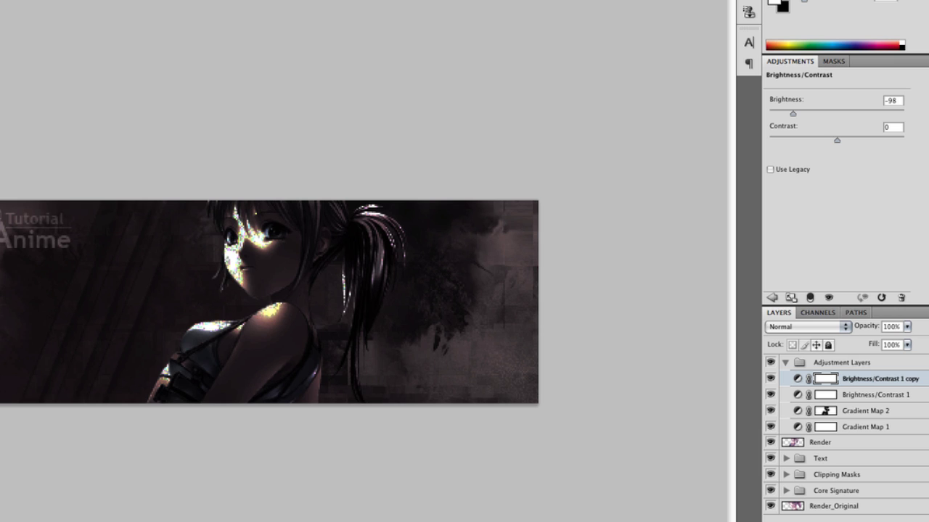
pyautogui.moveTo(4, 210)
pyautogui.mouseDown()
pyautogui.moveTo(1, 290)
pyautogui.moveTo(116, 195)
pyautogui.moveTo(98, 360)
pyautogui.moveTo(154, 198)
pyautogui.moveTo(167, 309)
pyautogui.moveTo(221, 292)
pyautogui.moveTo(287, 243)
pyautogui.moveTo(256, 377)
pyautogui.moveTo(278, 345)
pyautogui.moveTo(310, 383)
pyautogui.moveTo(305, 256)
pyautogui.moveTo(359, 236)
pyautogui.moveTo(358, 218)
pyautogui.moveTo(403, 257)
pyautogui.moveTo(408, 227)
pyautogui.moveTo(370, 264)
pyautogui.moveTo(388, 281)
pyautogui.moveTo(389, 268)
pyautogui.moveTo(380, 287)
pyautogui.moveTo(388, 322)
pyautogui.moveTo(370, 370)
pyautogui.moveTo(355, 376)
pyautogui.moveTo(405, 418)
pyautogui.moveTo(449, 380)
pyautogui.moveTo(381, 363)
pyautogui.moveTo(377, 341)
pyautogui.mouseUp()
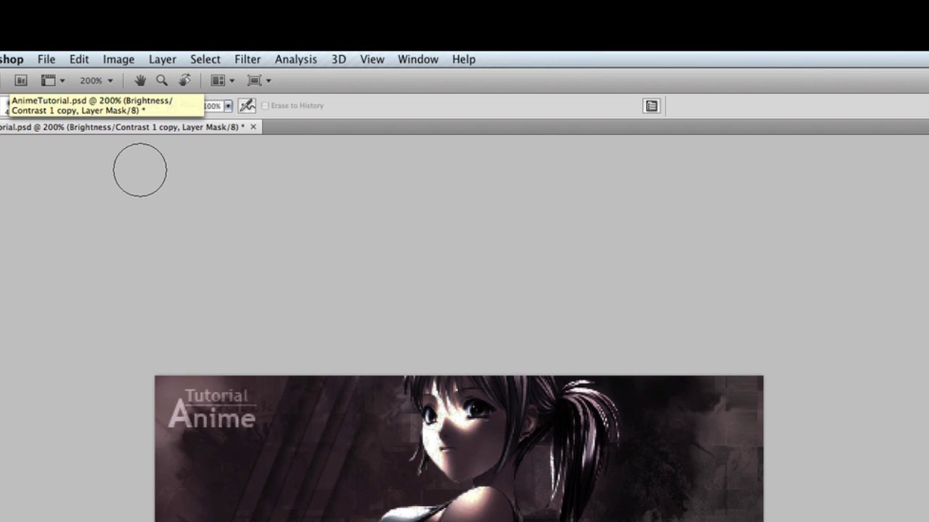
pyautogui.moveTo(115, 109); pyautogui.dragTo(100, 109)
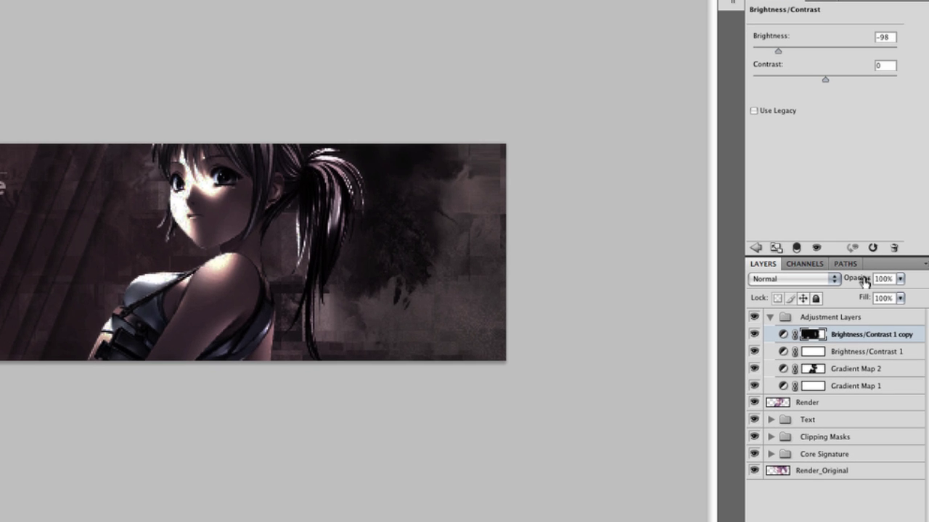
pyautogui.moveTo(913, 281); pyautogui.dragTo(844, 283)
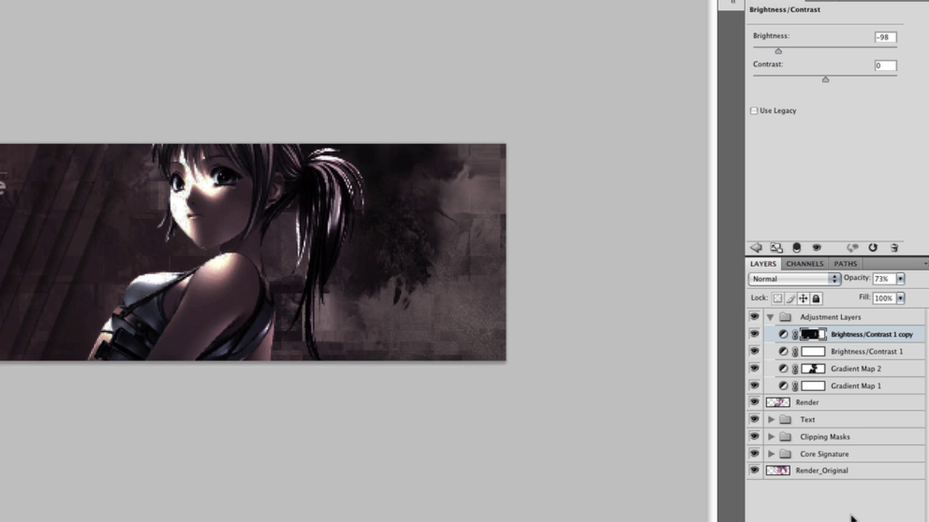
pyautogui.click(809, 356)
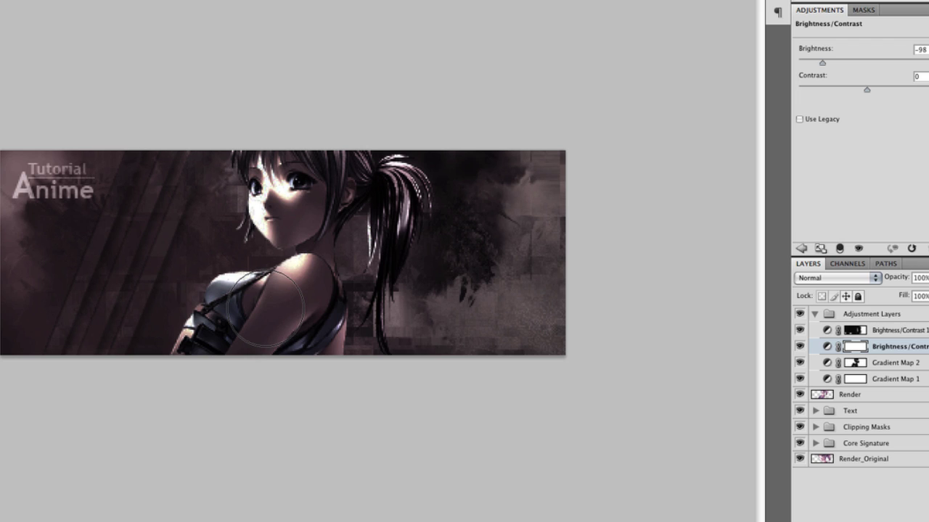
pyautogui.click(895, 333)
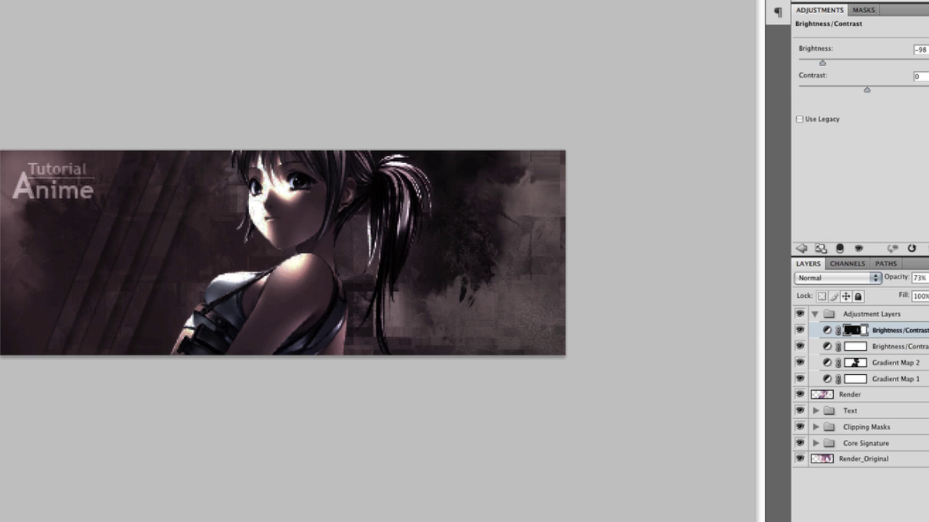
pyautogui.click(900, 521)
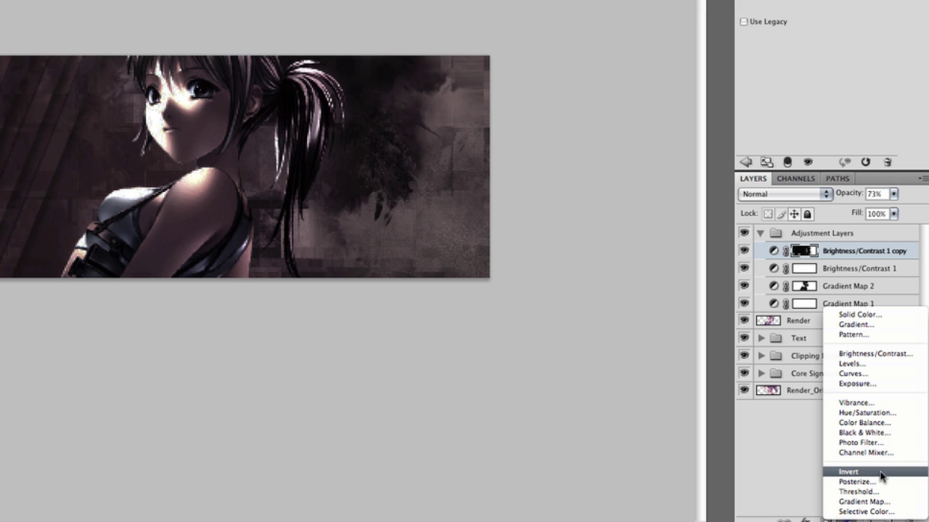
# Step: Add a Black & White layer at 34% opacity, masking it over the face and ponytail
pyautogui.click(864, 432)
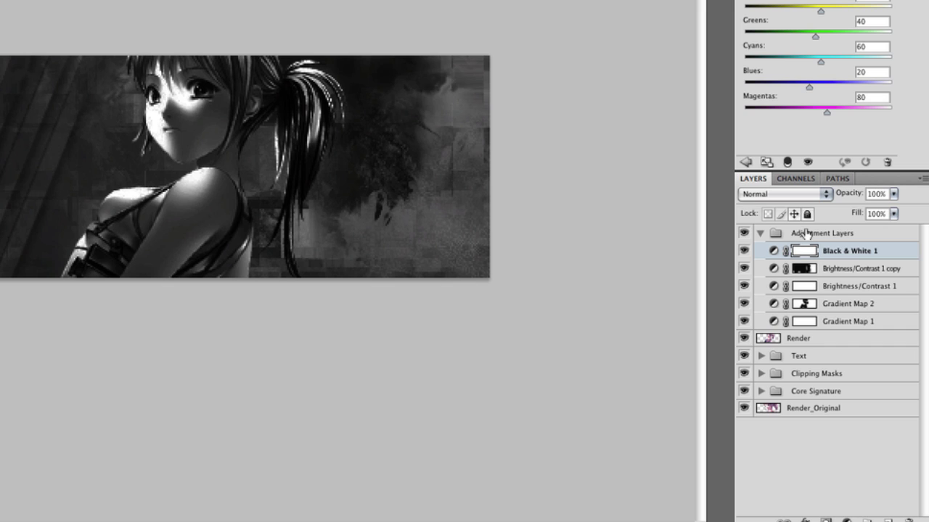
pyautogui.moveTo(848, 199); pyautogui.dragTo(801, 206)
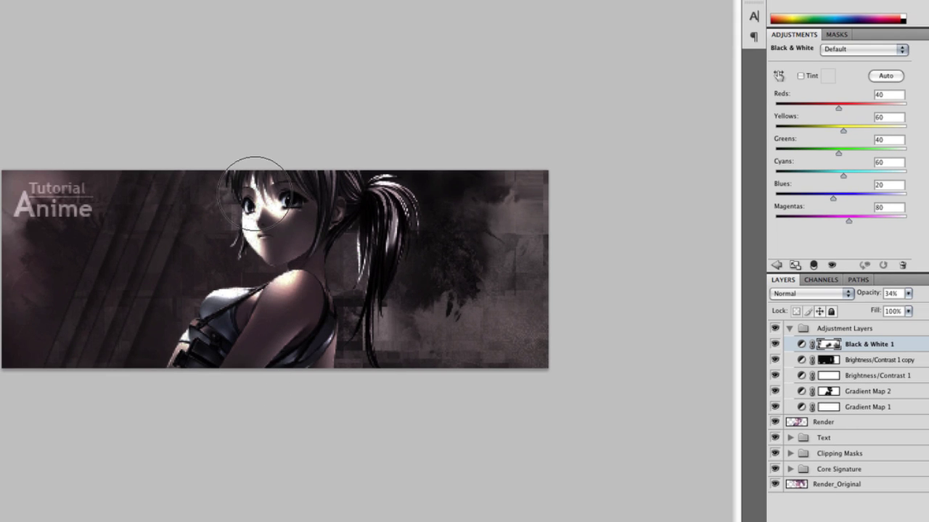
pyautogui.moveTo(352, 218); pyautogui.dragTo(353, 333)
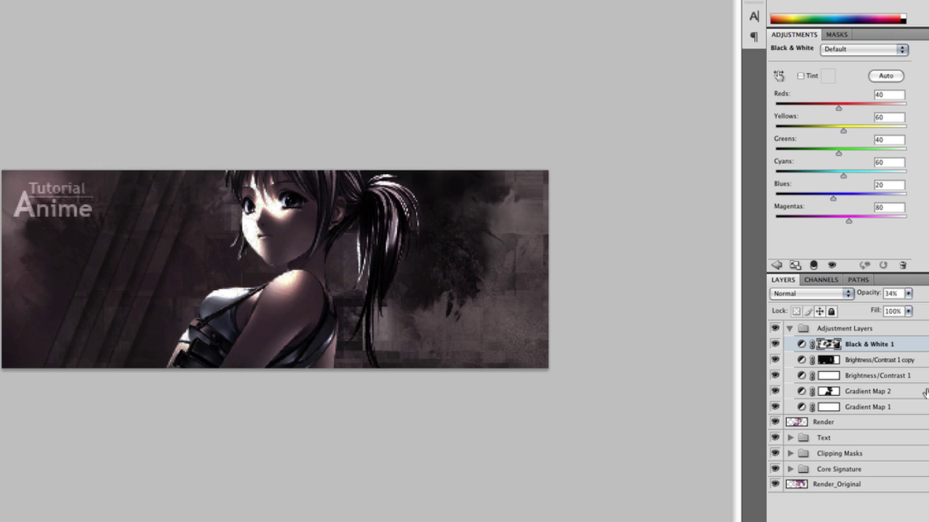
pyautogui.click(847, 519)
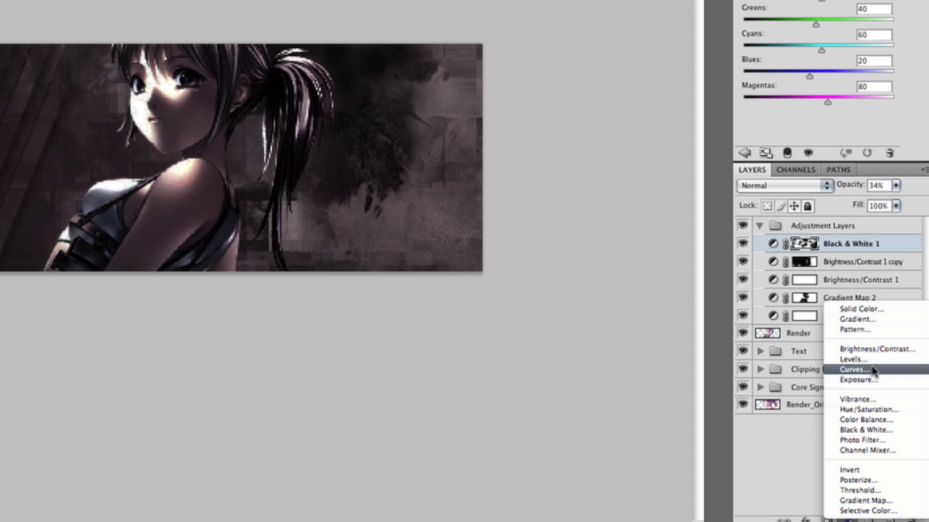
# Step: Add a Photo Filter with green colour 13c882 at 59% density
pyautogui.click(862, 440)
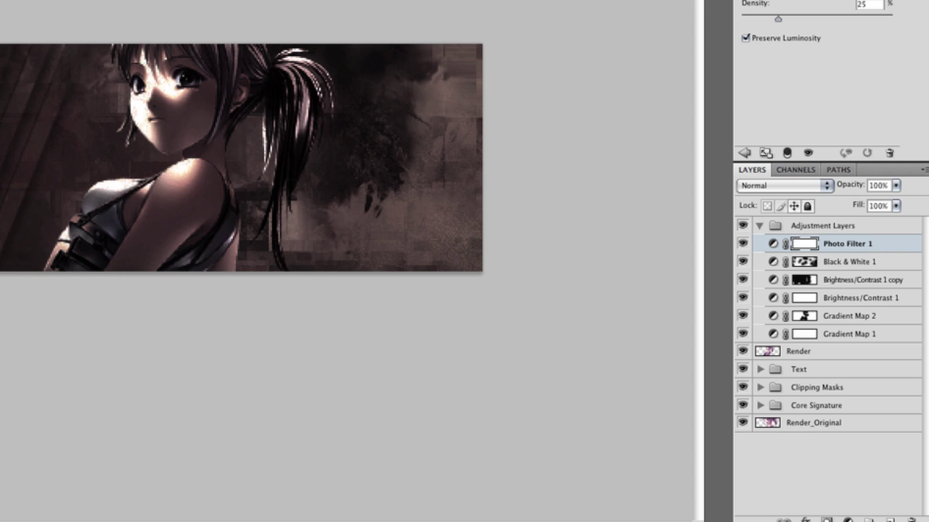
pyautogui.click(792, 105)
pyautogui.moveTo(680, 378); pyautogui.dragTo(676, 382)
pyautogui.moveTo(629, 312); pyautogui.dragTo(643, 312)
pyautogui.click(805, 260)
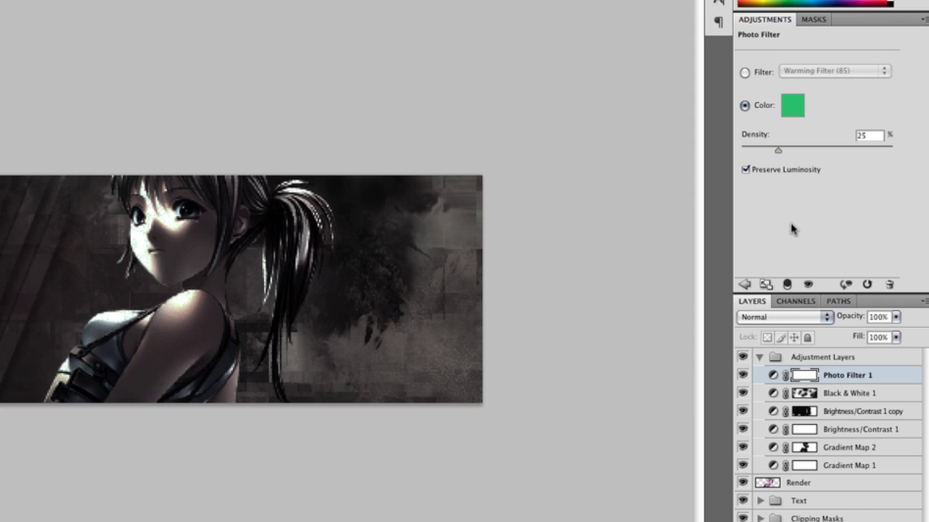
pyautogui.moveTo(778, 149); pyautogui.dragTo(830, 156)
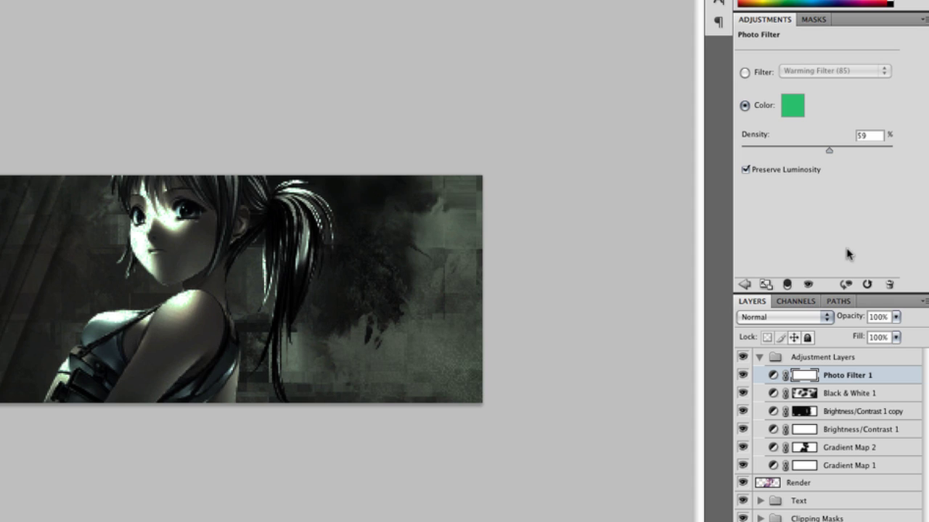
# Step: Add a default Curves 1 adjustment layer above Photo Filter 1
pyautogui.click(804, 396)
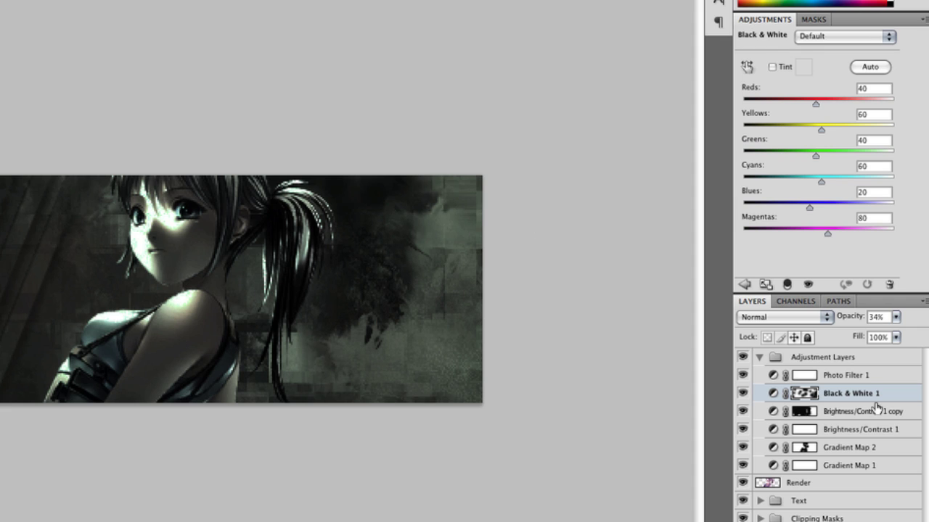
pyautogui.click(863, 378)
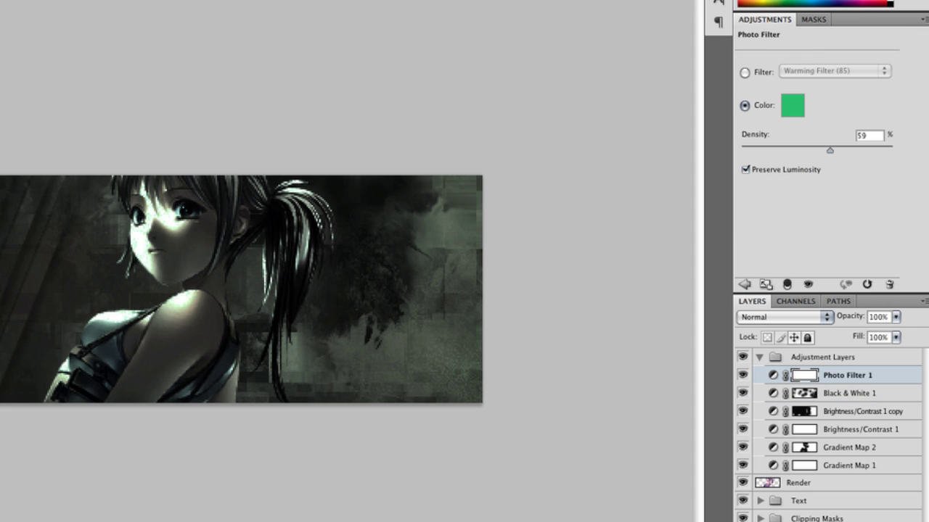
pyautogui.click(827, 521)
pyautogui.click(874, 373)
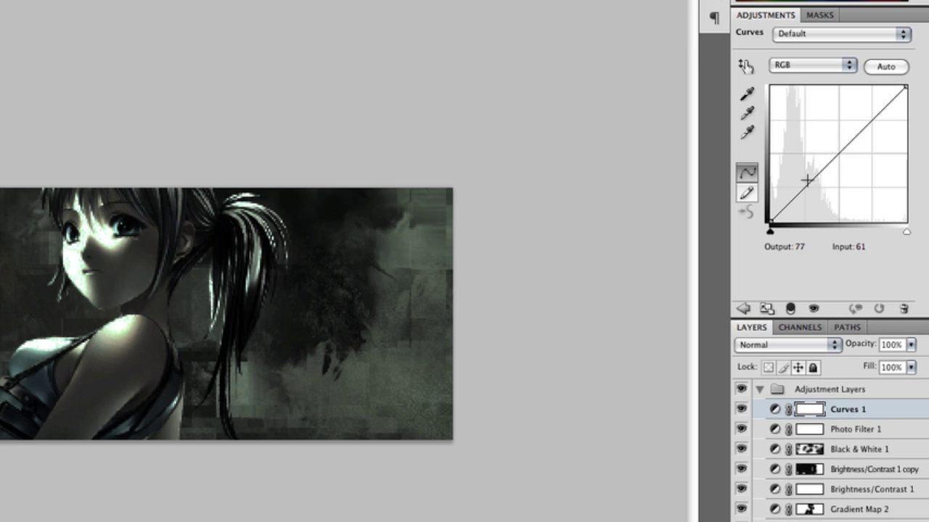